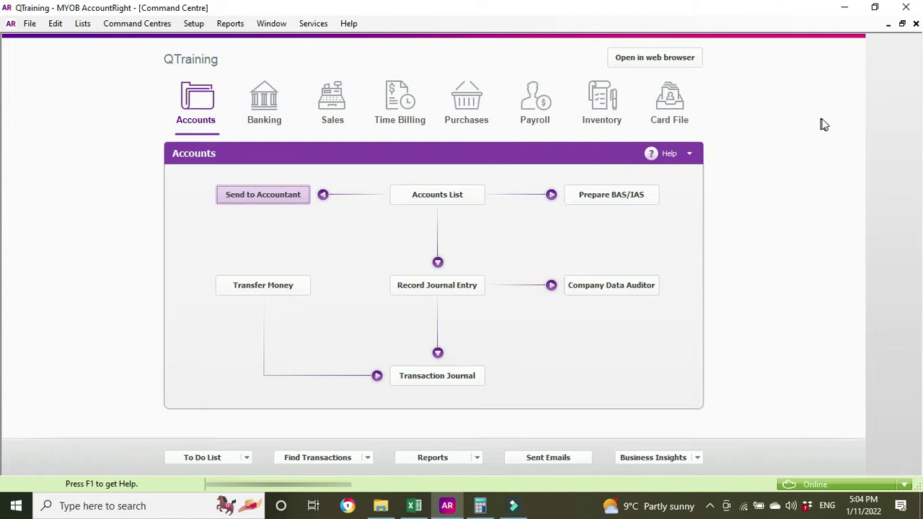
Step: Open the employee's card from the Cards List and show its Payroll Details wage categories
{"action": "left_click", "coordinate": [677, 107]}
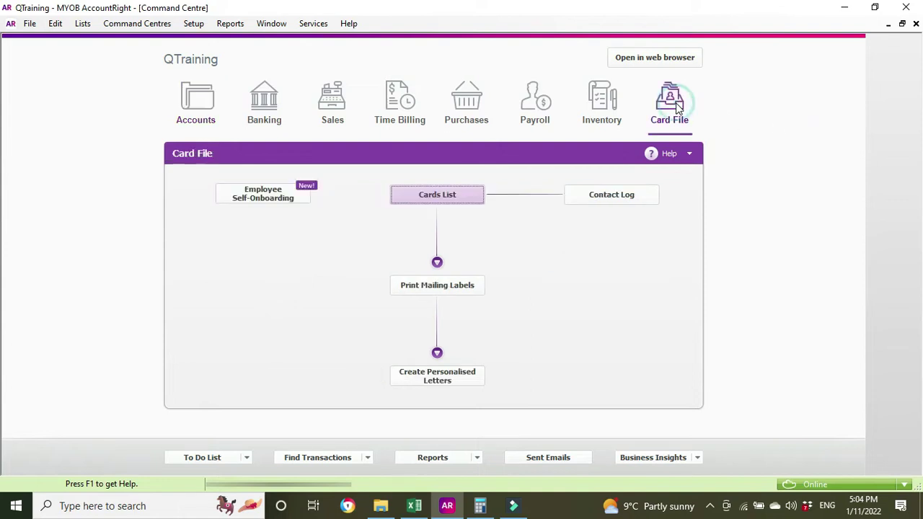
{"action": "left_click", "coordinate": [450, 196]}
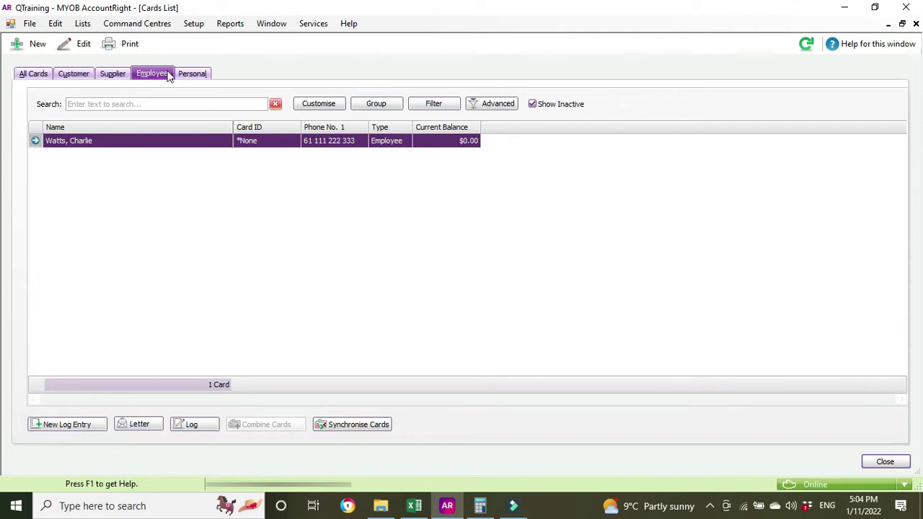
{"action": "left_click", "coordinate": [36, 140]}
{"action": "left_click", "coordinate": [124, 114]}
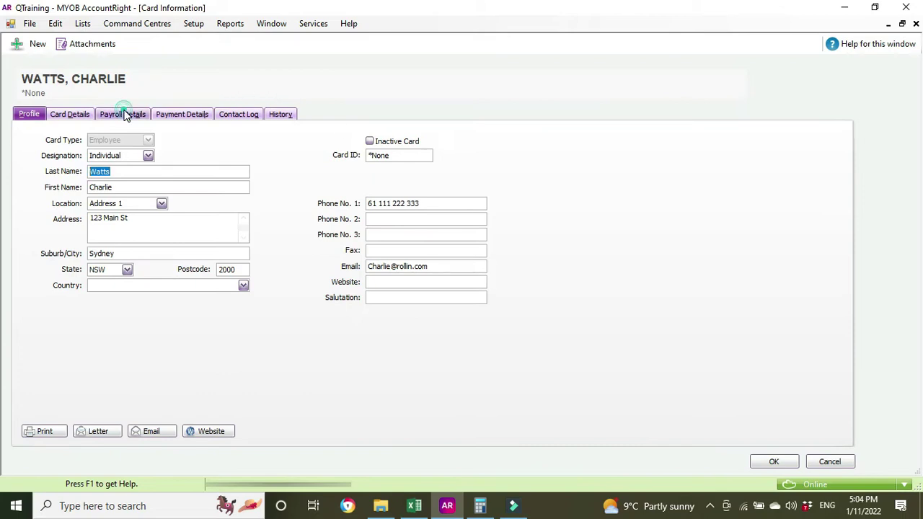
{"action": "left_click", "coordinate": [43, 157]}
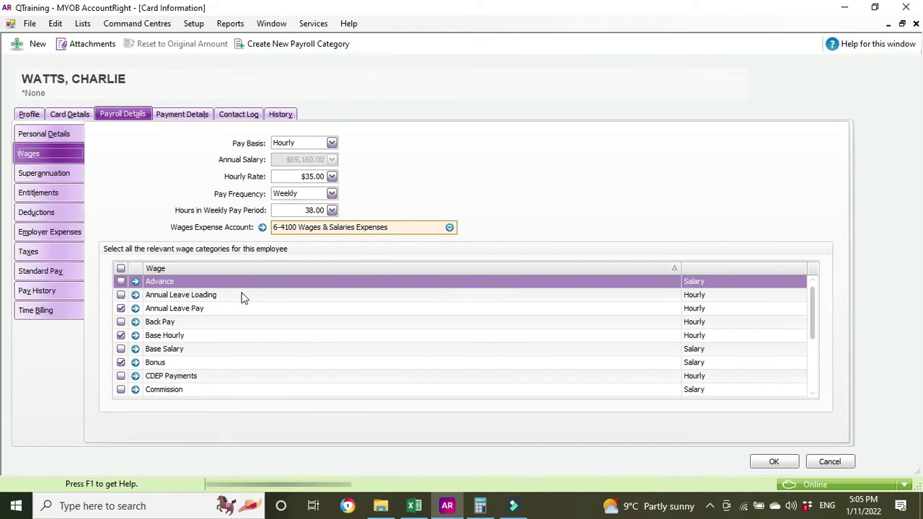
Step: Review the Annual Leave Loading wage category settings (0.1750 × regular rate)
{"action": "left_click", "coordinate": [136, 295]}
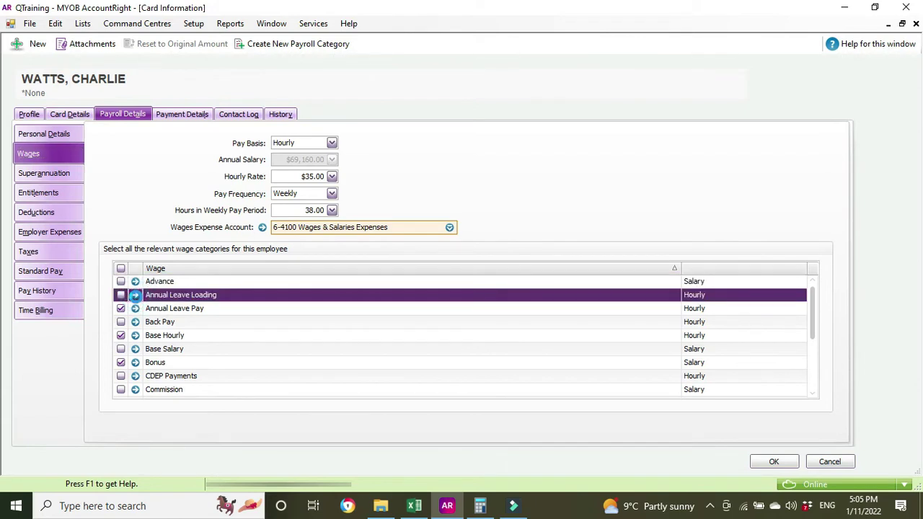
{"action": "left_click", "coordinate": [136, 295]}
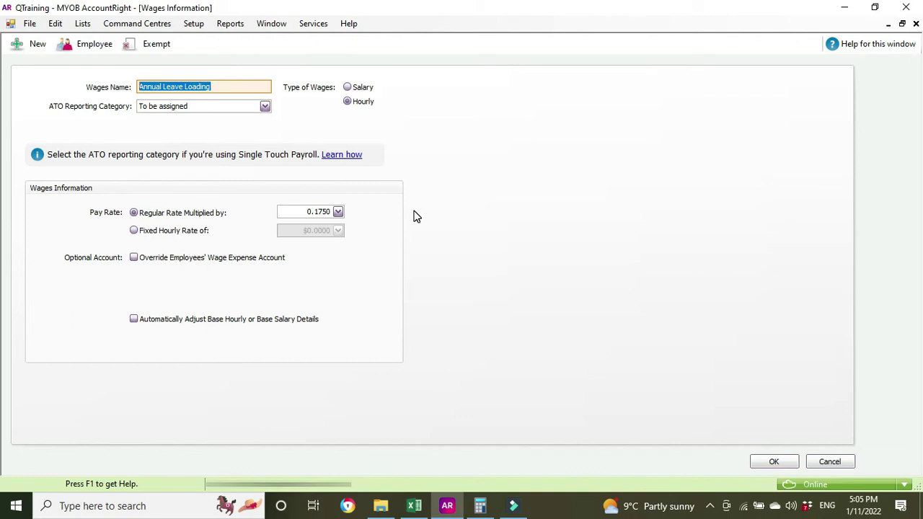
{"action": "left_click", "coordinate": [774, 461]}
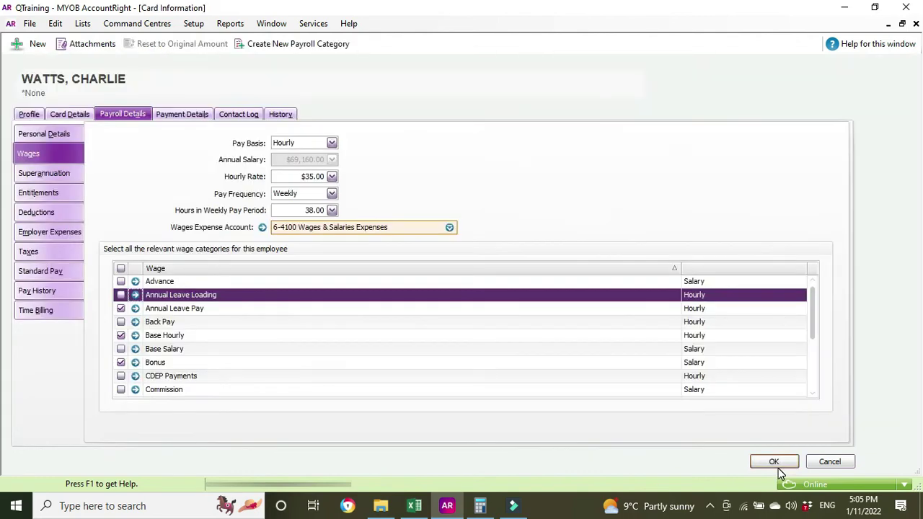
Step: Tick Annual Leave Loading for the employee, save the card and close the Cards List
{"action": "left_click", "coordinate": [122, 296]}
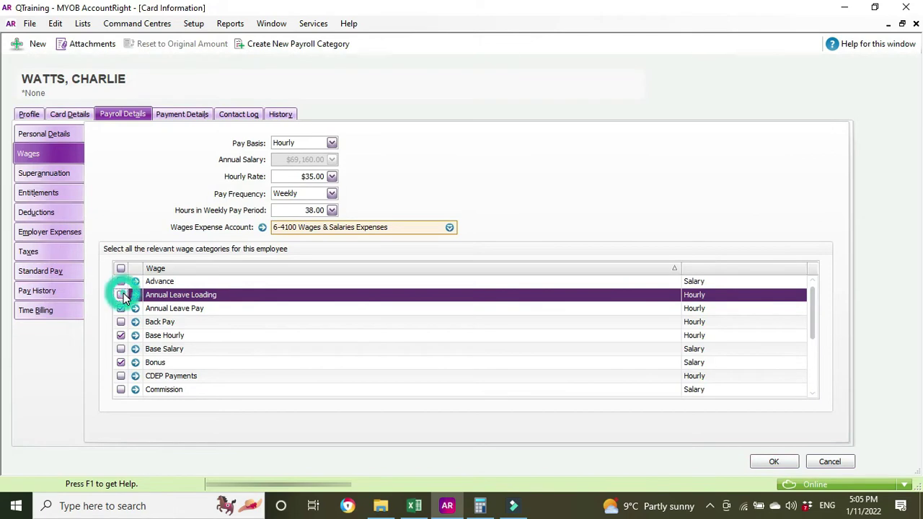
{"action": "left_click", "coordinate": [774, 462]}
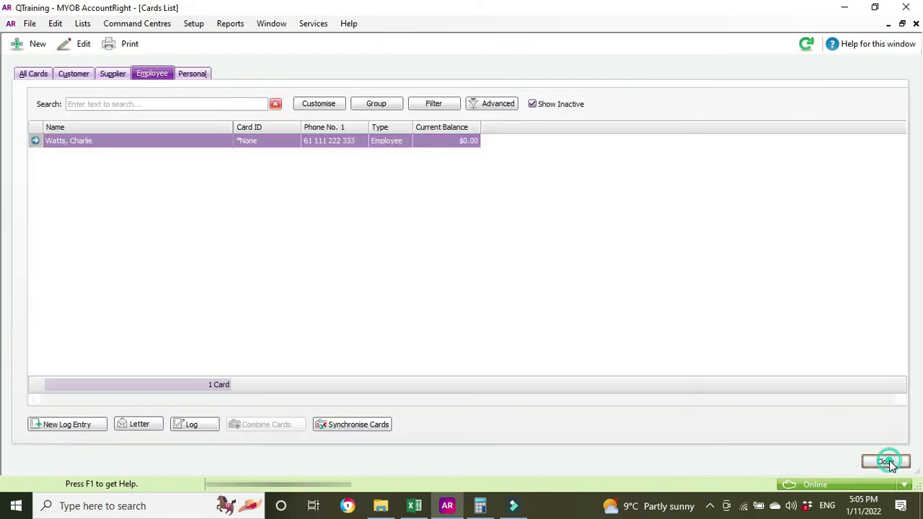
{"action": "left_click", "coordinate": [887, 461]}
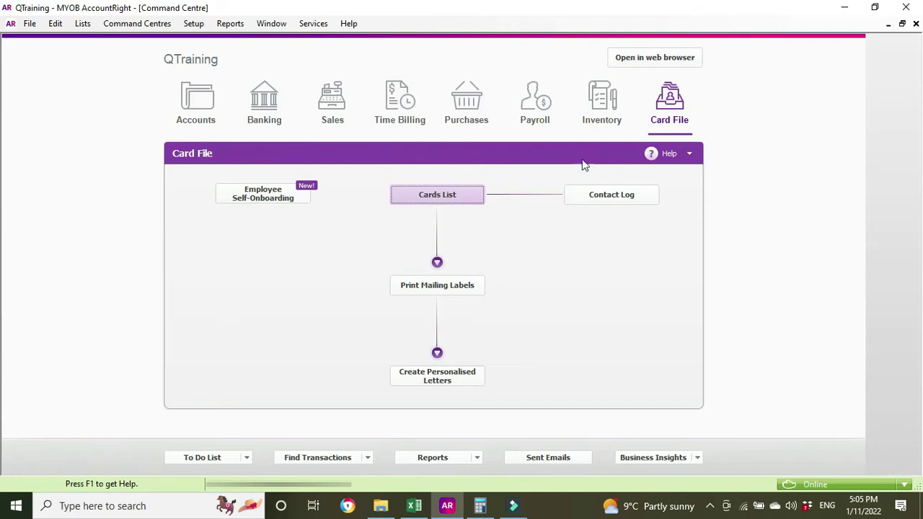
Step: Start a weekly pay run for 31/10/2022 to 6/11/2022, paid 8/11/2022, and reach Employee Pays
{"action": "left_click", "coordinate": [528, 85]}
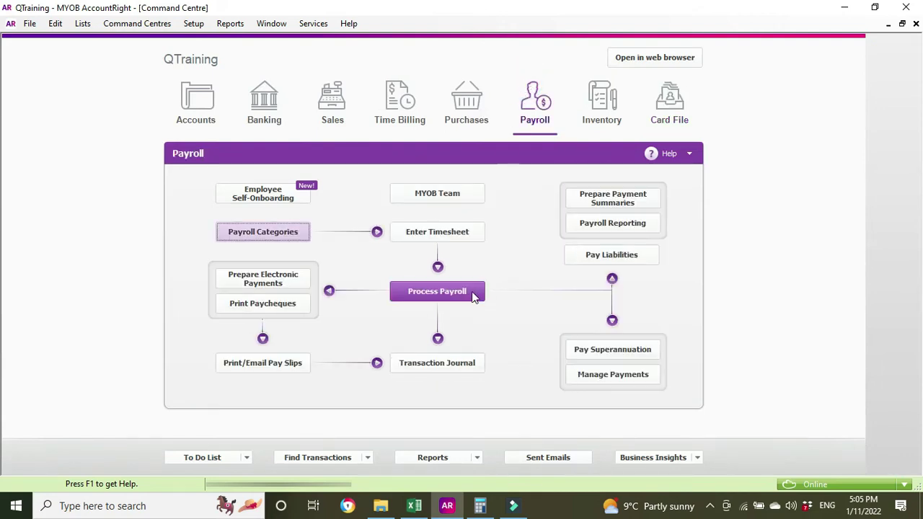
{"action": "left_click", "coordinate": [471, 295]}
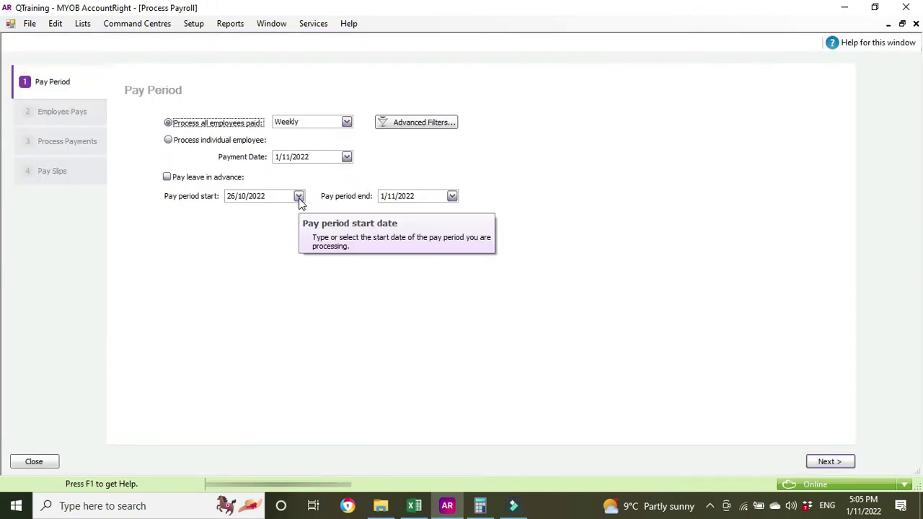
{"action": "left_click", "coordinate": [299, 196]}
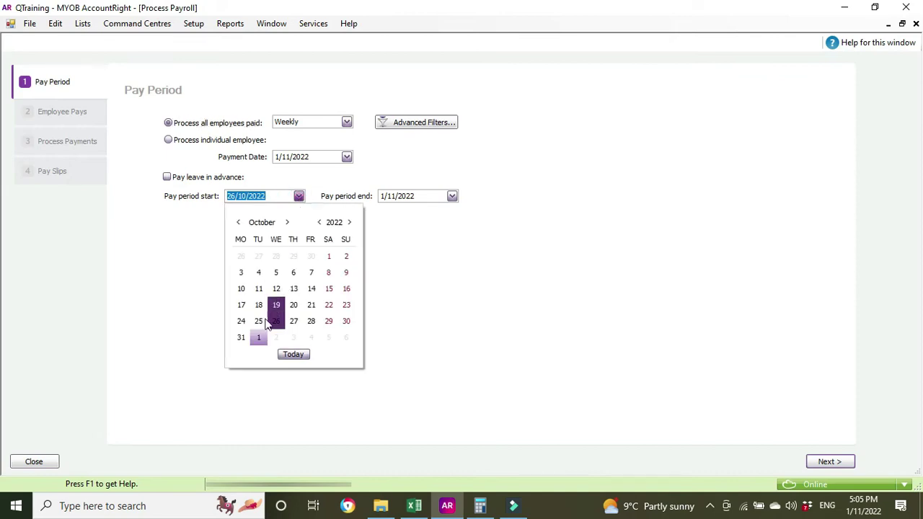
{"action": "left_click", "coordinate": [241, 338]}
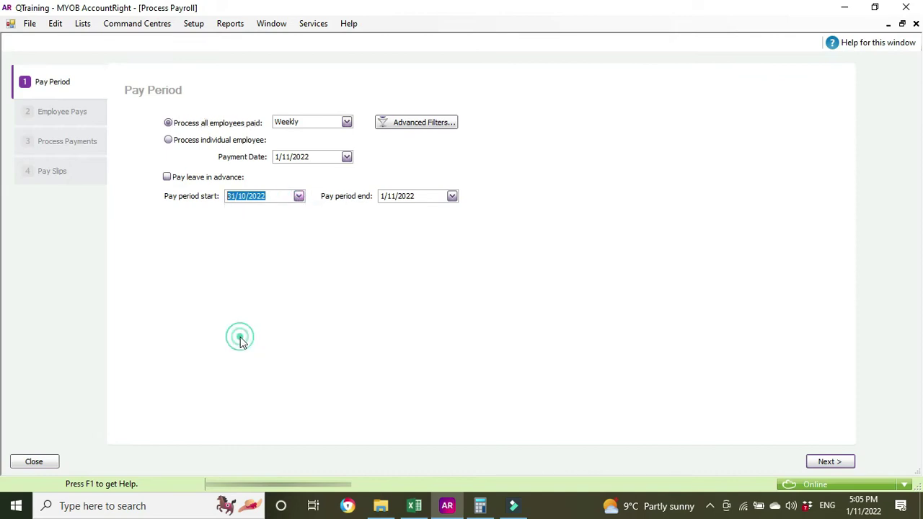
{"action": "left_click", "coordinate": [452, 196]}
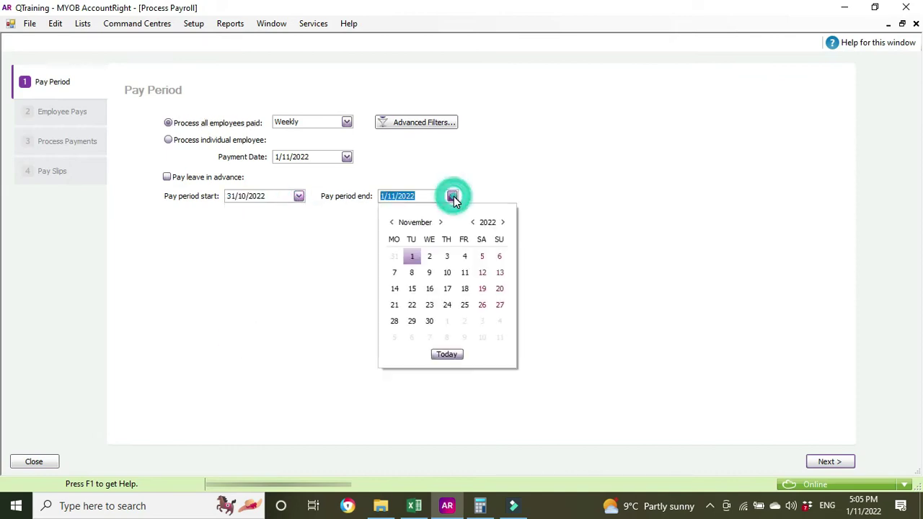
{"action": "left_click", "coordinate": [499, 257]}
{"action": "left_click", "coordinate": [346, 157]}
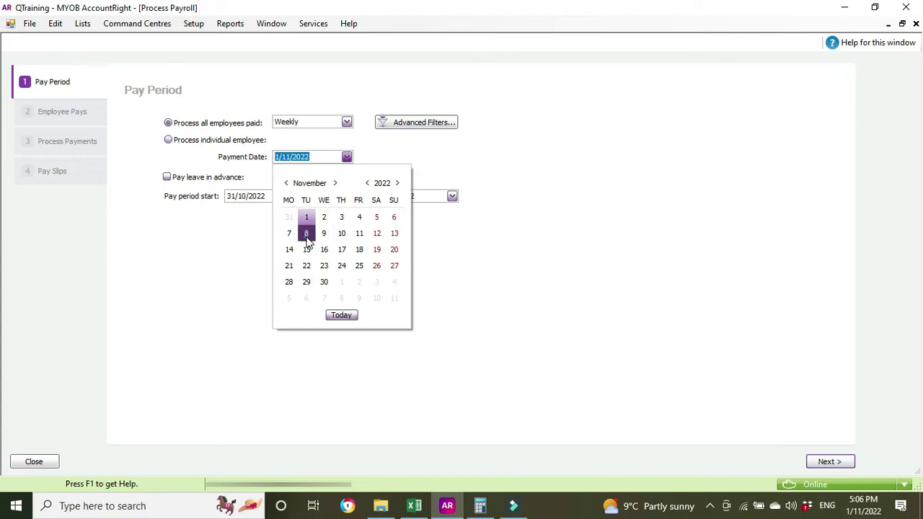
{"action": "left_click", "coordinate": [306, 238]}
{"action": "left_click", "coordinate": [647, 320]}
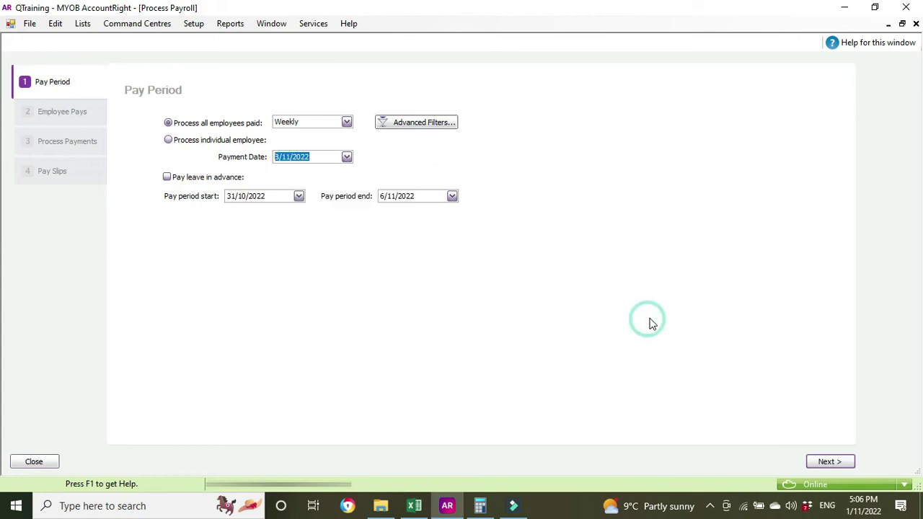
{"action": "left_click", "coordinate": [843, 464]}
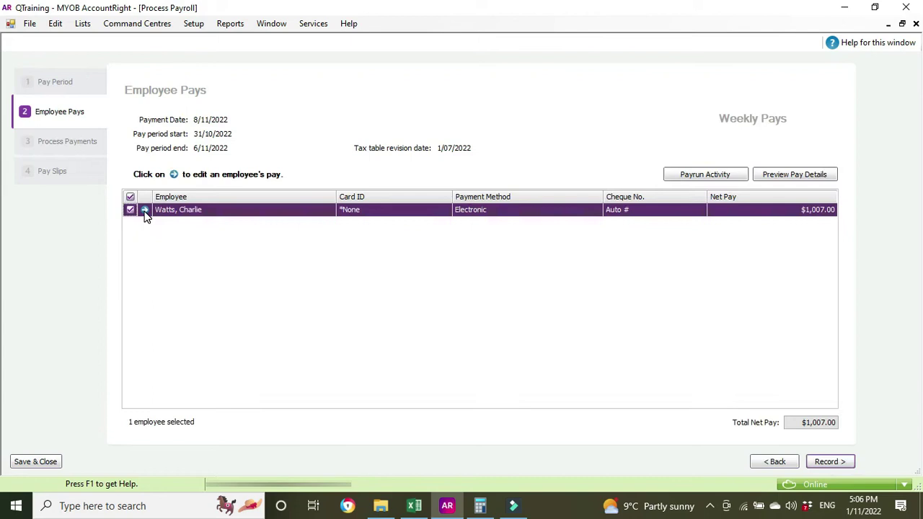
Step: Open the employee's pay and enter 15.2 hours of Annual Leave Pay ($532.00)
{"action": "left_click", "coordinate": [145, 210]}
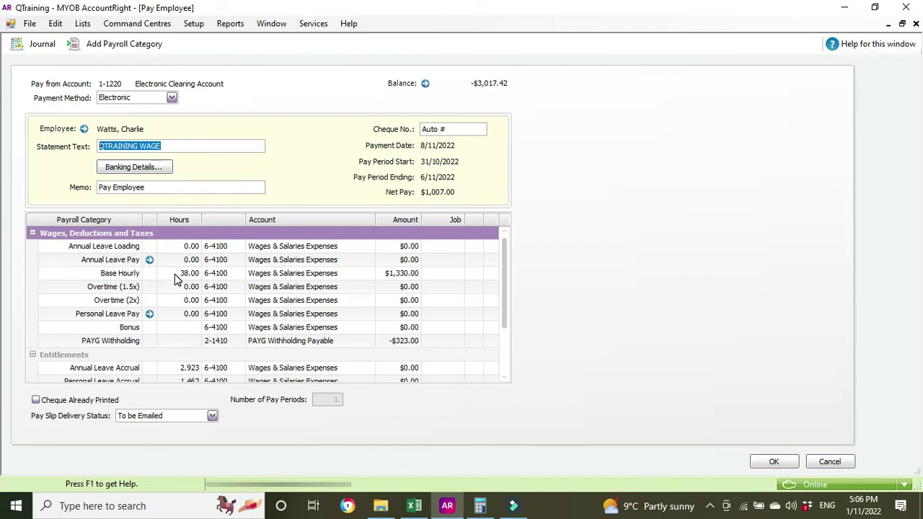
{"action": "mouse_move", "coordinate": [485, 511]}
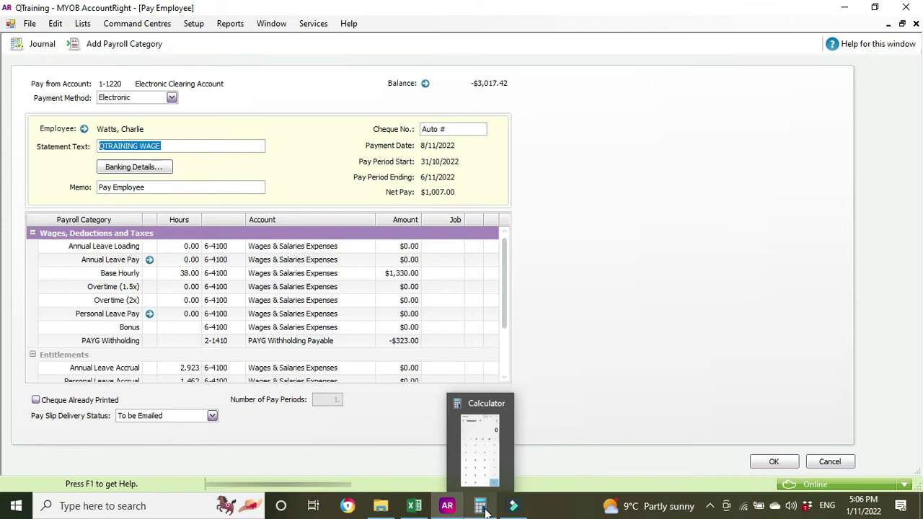
{"action": "left_click", "coordinate": [175, 264]}
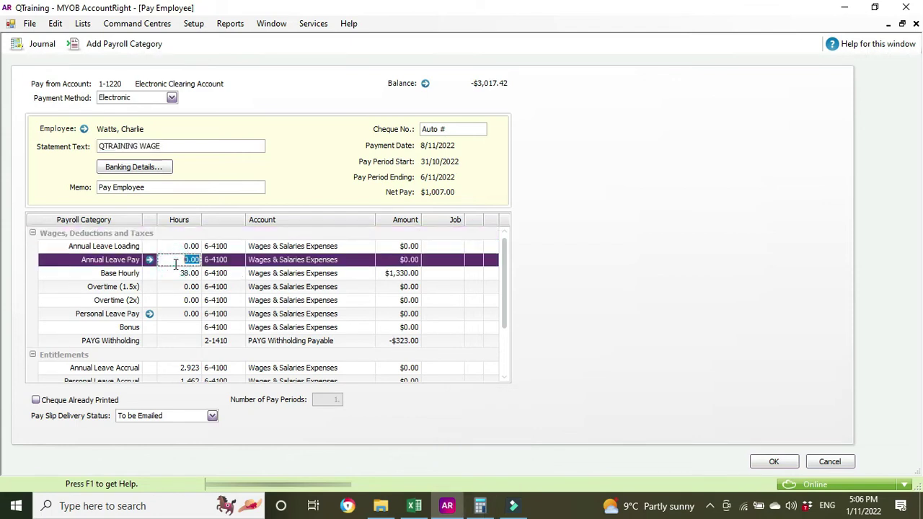
{"action": "type", "text": "15.2"}
{"action": "key", "text": "Tab"}
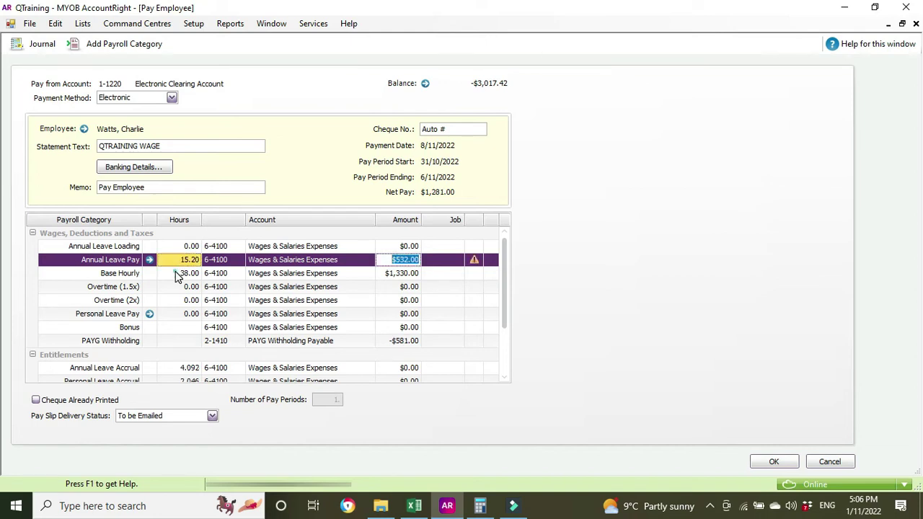
Step: Reduce Base Hourly from 38.00 to 22.80 hours ($798.00)
{"action": "left_click", "coordinate": [177, 273]}
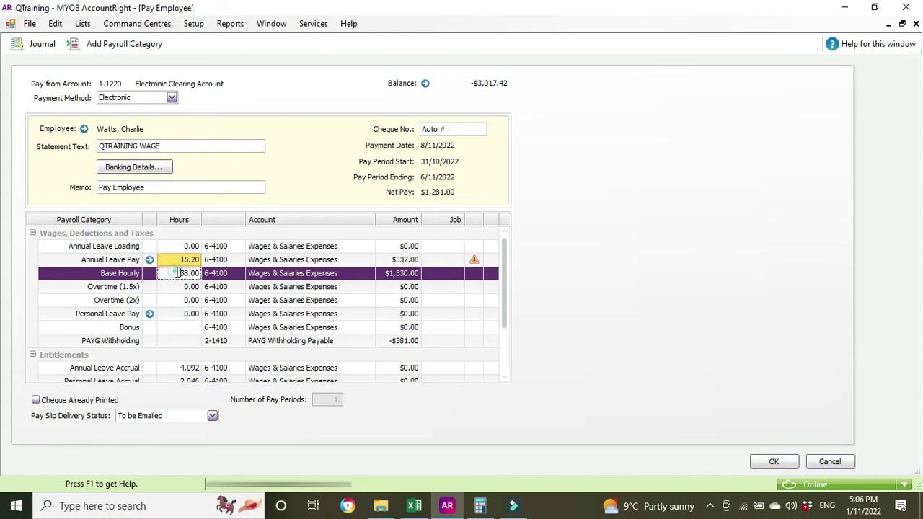
{"action": "double_click", "coordinate": [177, 273]}
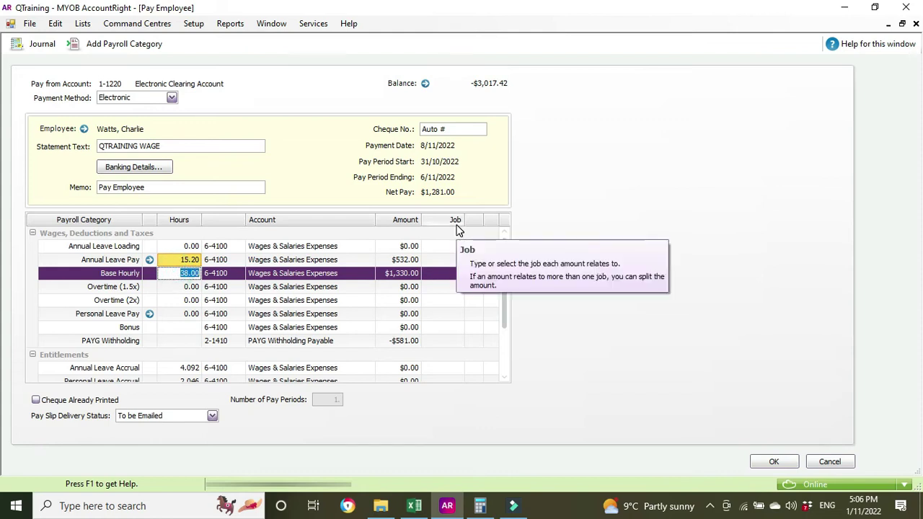
{"action": "type", "text": "22.8"}
{"action": "key", "text": "Tab"}
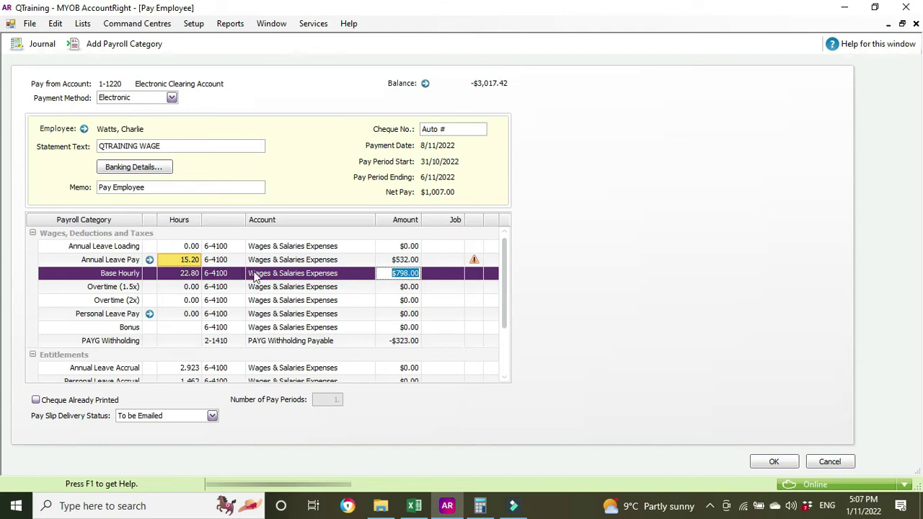
{"action": "mouse_move", "coordinate": [477, 264]}
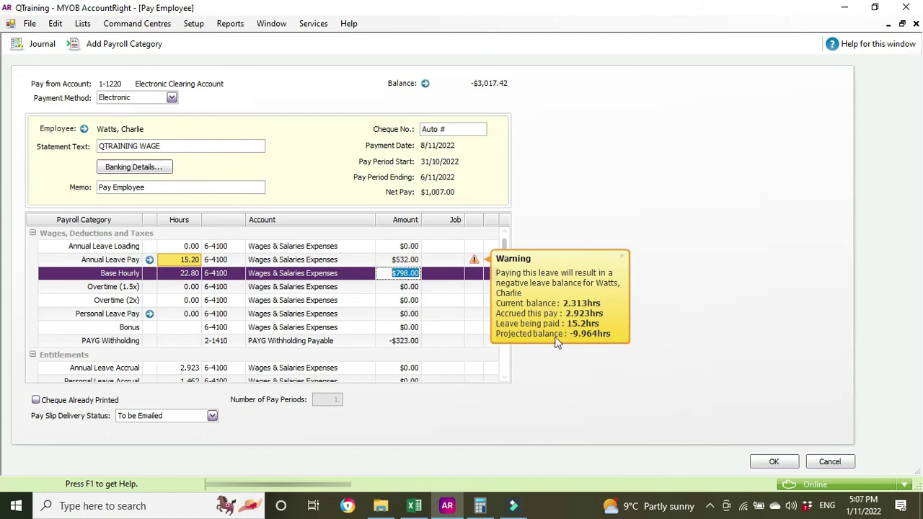
Step: Dismiss the negative-leave warning and enter 15.20 Annual Leave Loading hours ($93.10)
{"action": "left_click", "coordinate": [623, 258]}
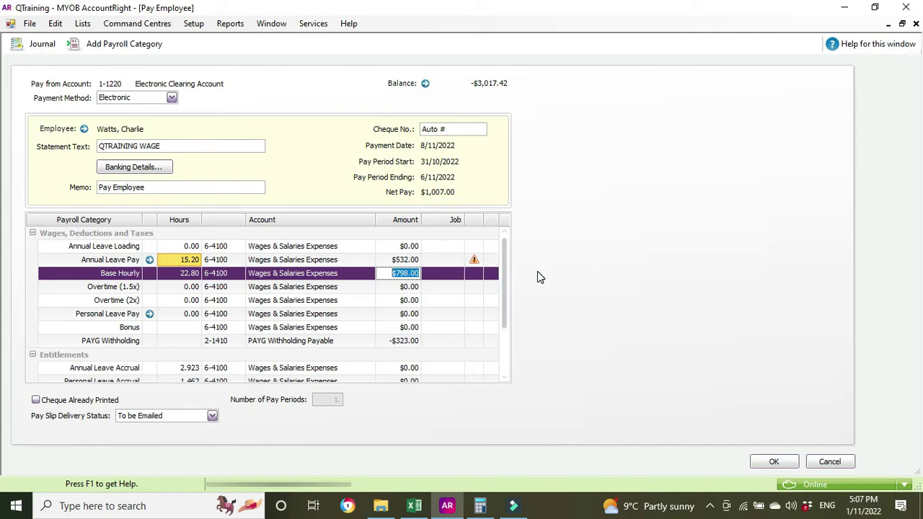
{"action": "left_click", "coordinate": [480, 260]}
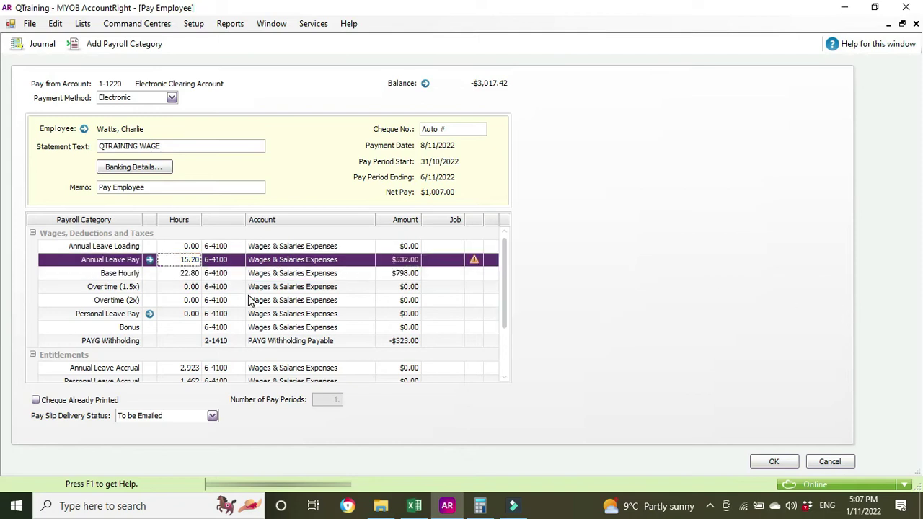
{"action": "left_click", "coordinate": [175, 246]}
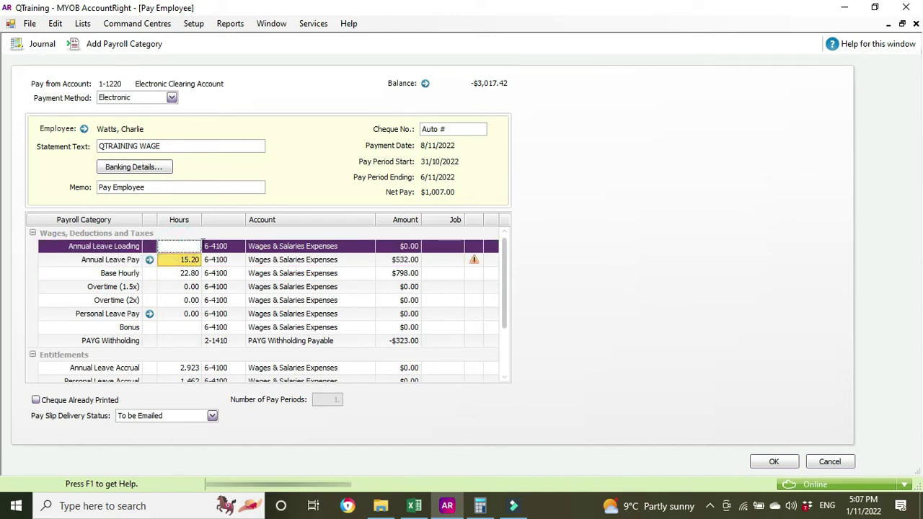
{"action": "double_click", "coordinate": [203, 246]}
{"action": "type", "text": "15.20"}
{"action": "key", "text": "Tab"}
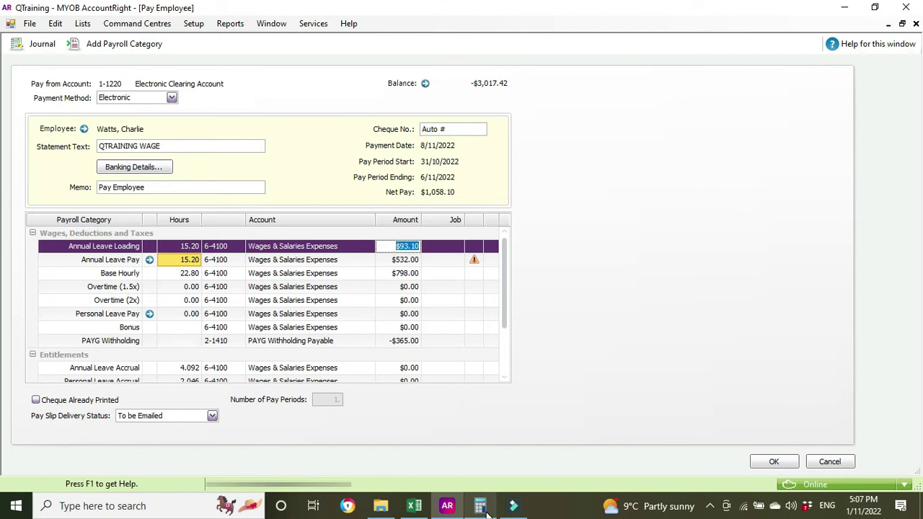
Step: Divide 93.1 by 532 in Calculator to confirm the 0.175 loading, then return to the pay window
{"action": "left_click", "coordinate": [485, 509]}
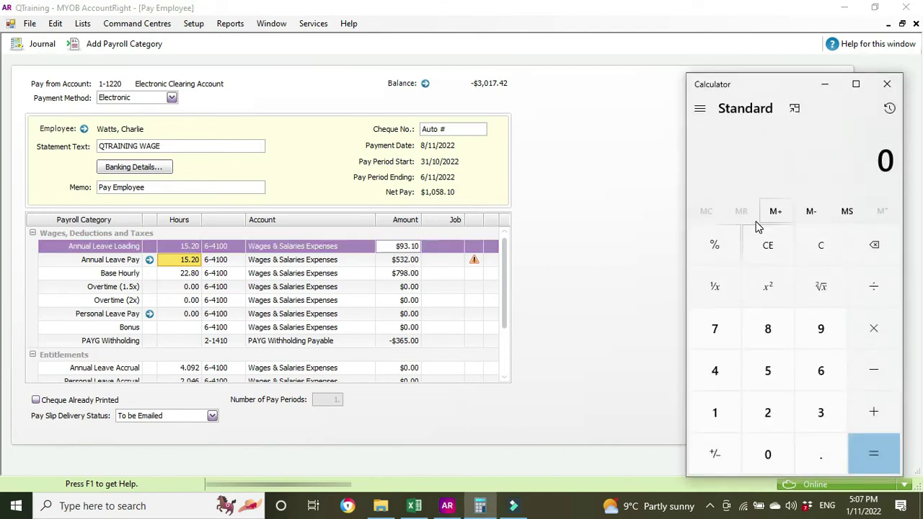
{"action": "type", "text": "93.1/"}
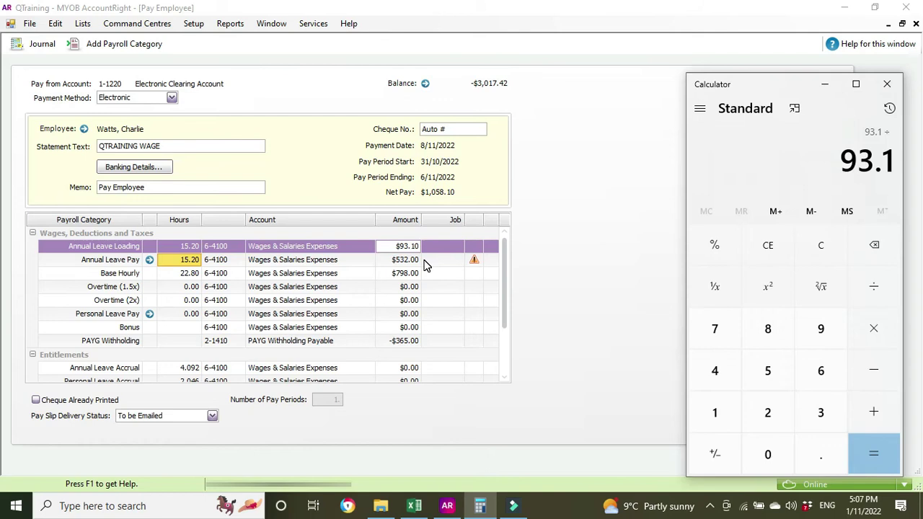
{"action": "type", "text": "532"}
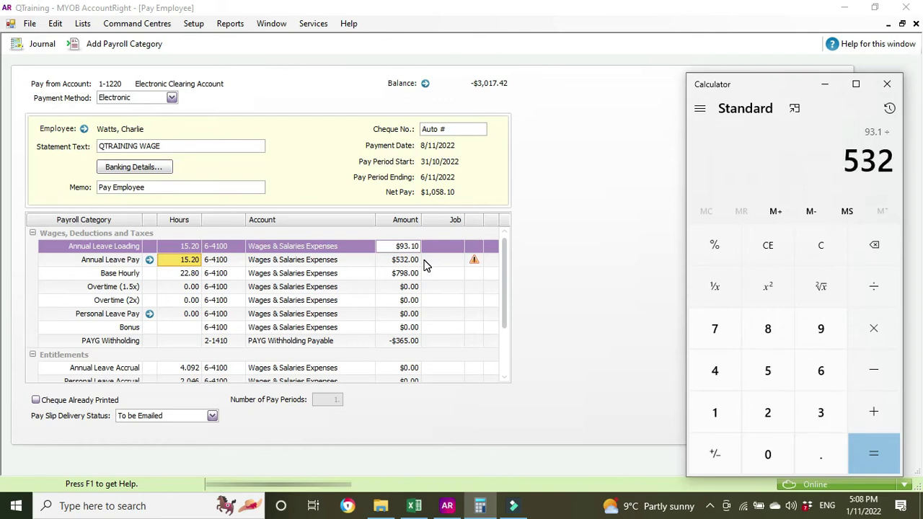
{"action": "key", "text": "Return"}
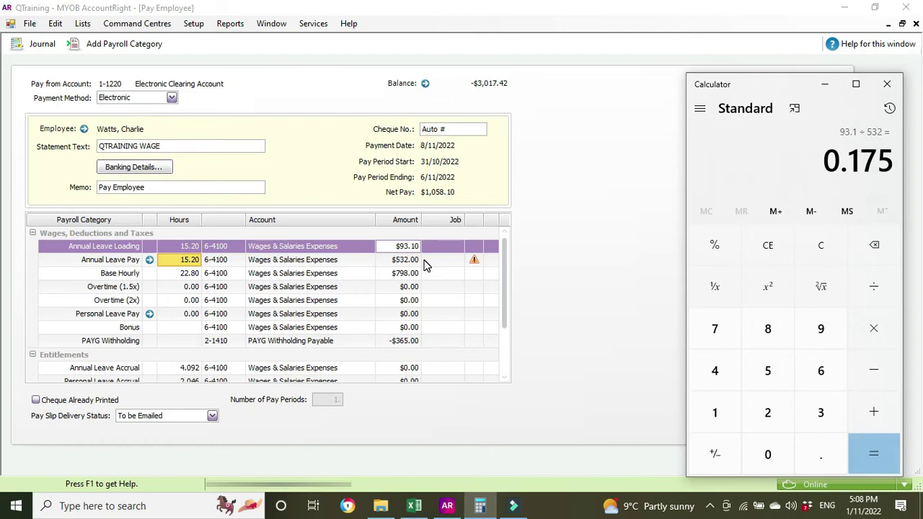
{"action": "left_click", "coordinate": [559, 233]}
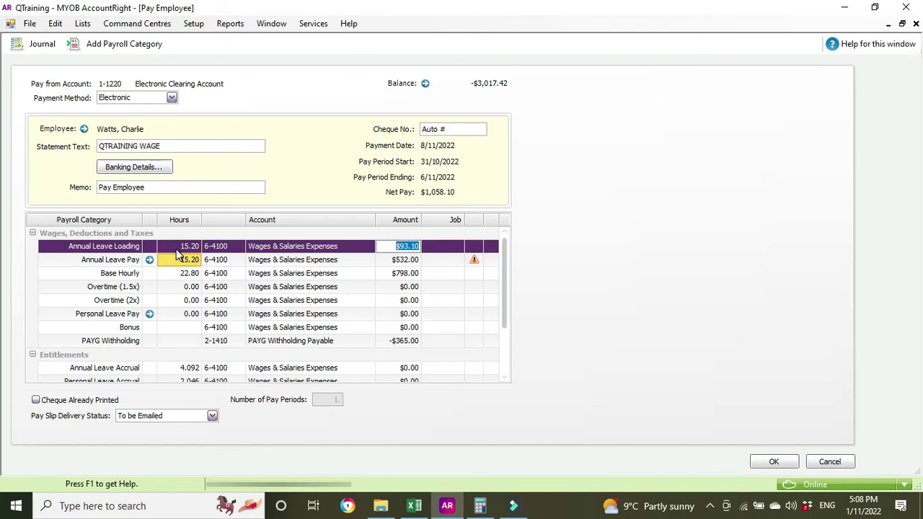
{"action": "mouse_move", "coordinate": [474, 259]}
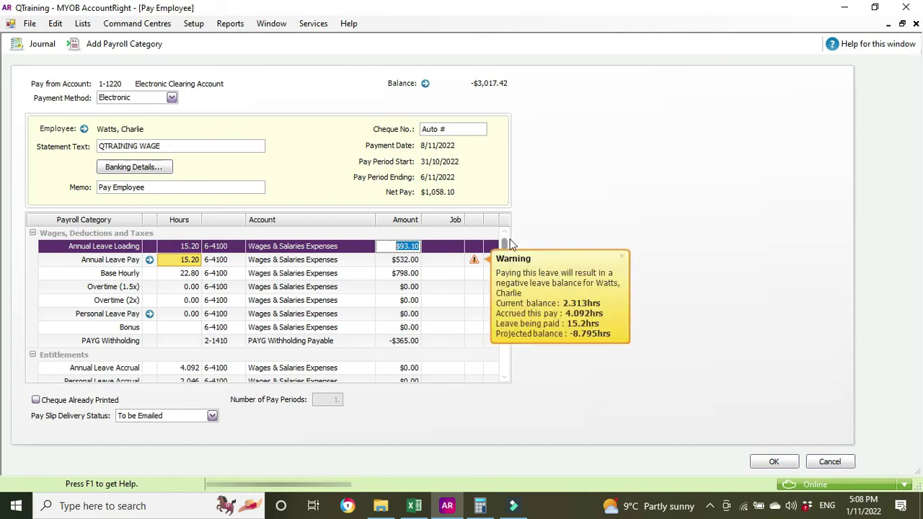
{"action": "left_click", "coordinate": [623, 258]}
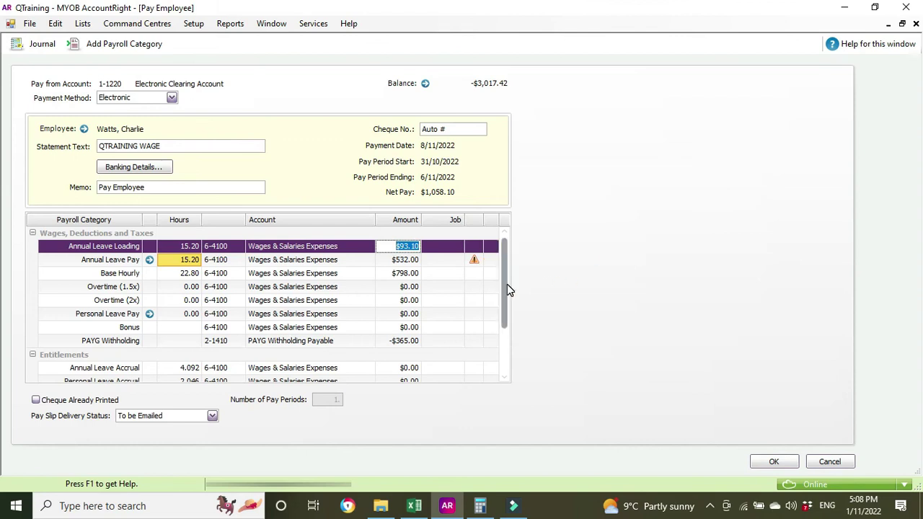
{"action": "left_click_drag", "start_coordinate": [506, 280], "coordinate": [506, 320]}
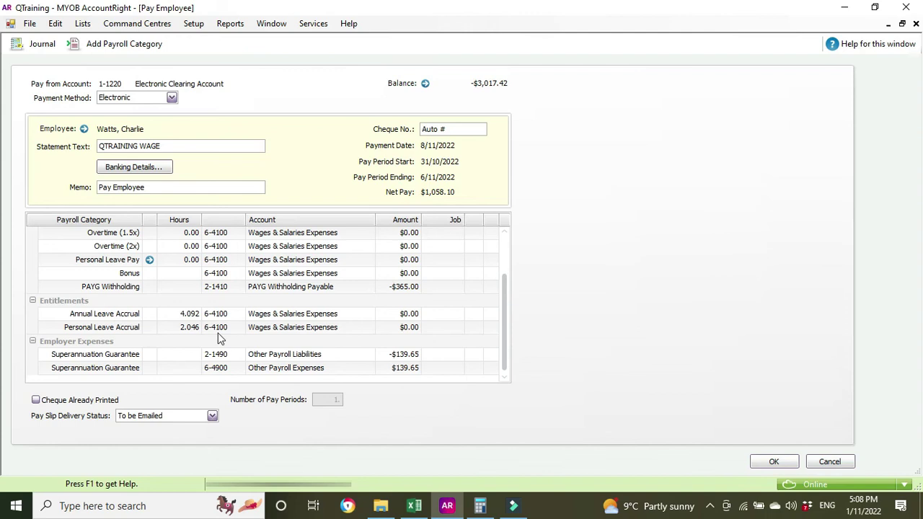
{"action": "left_click_drag", "start_coordinate": [505, 325], "coordinate": [515, 293]}
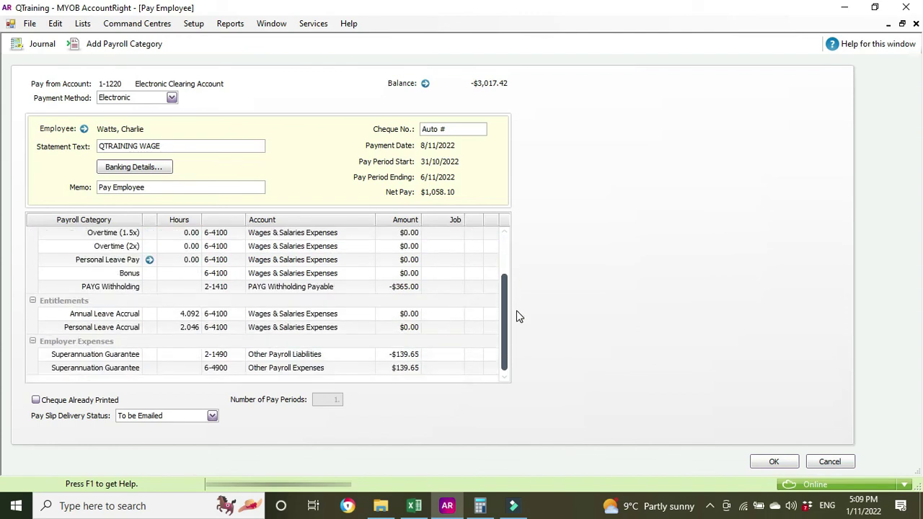